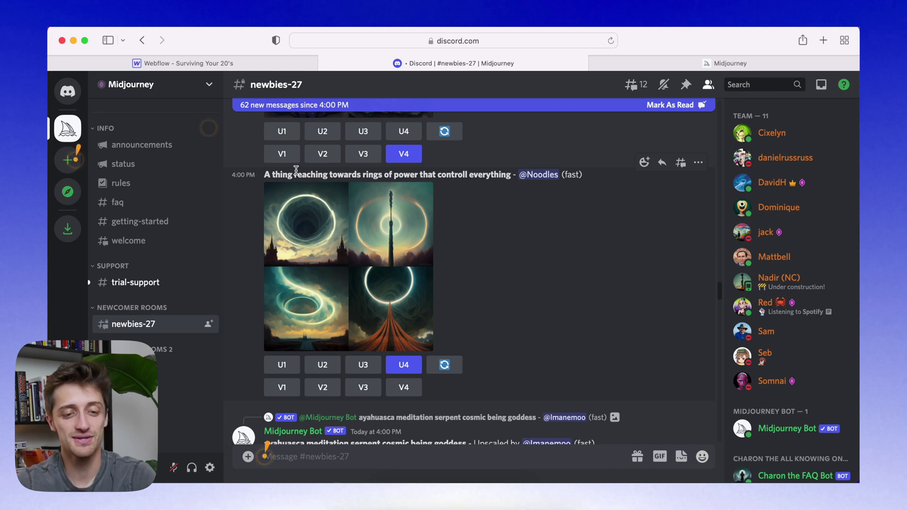
drag(267, 174, 447, 179)
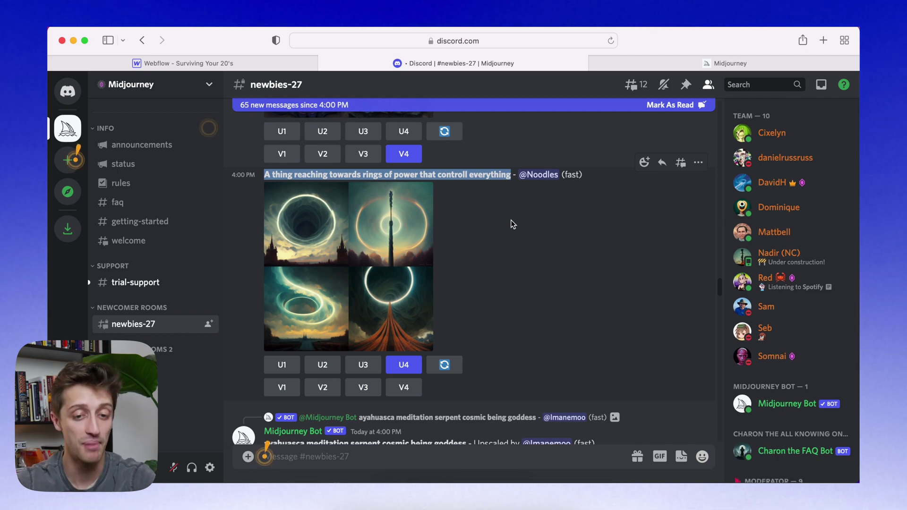
click(377, 238)
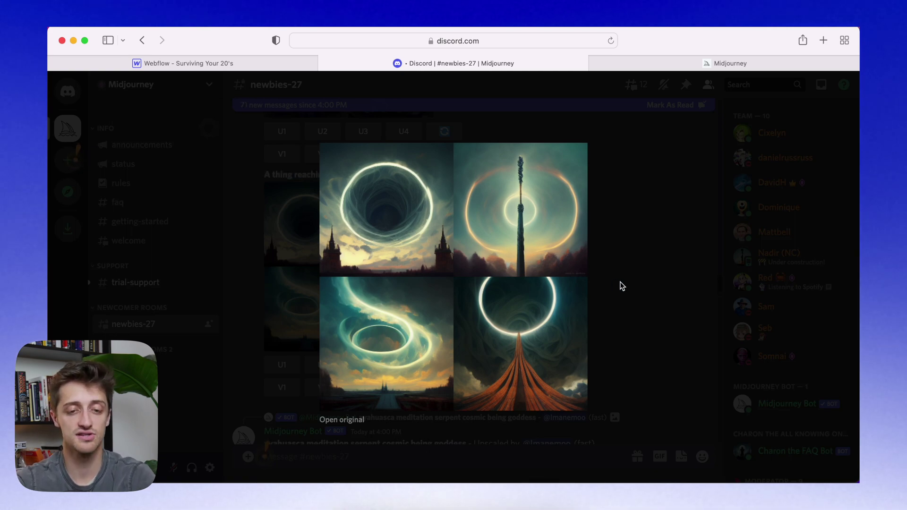
click(591, 281)
scroll(591, 282, up, 3)
scroll(591, 283, up, 3)
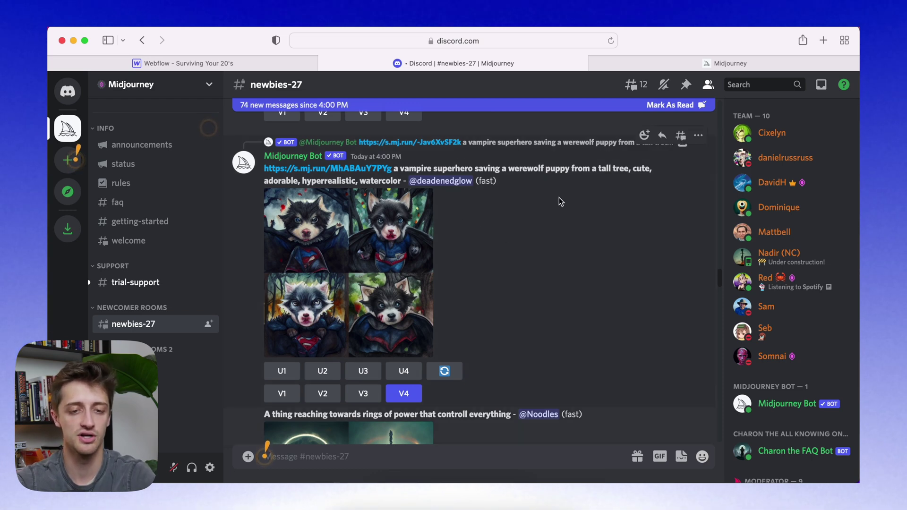
click(372, 253)
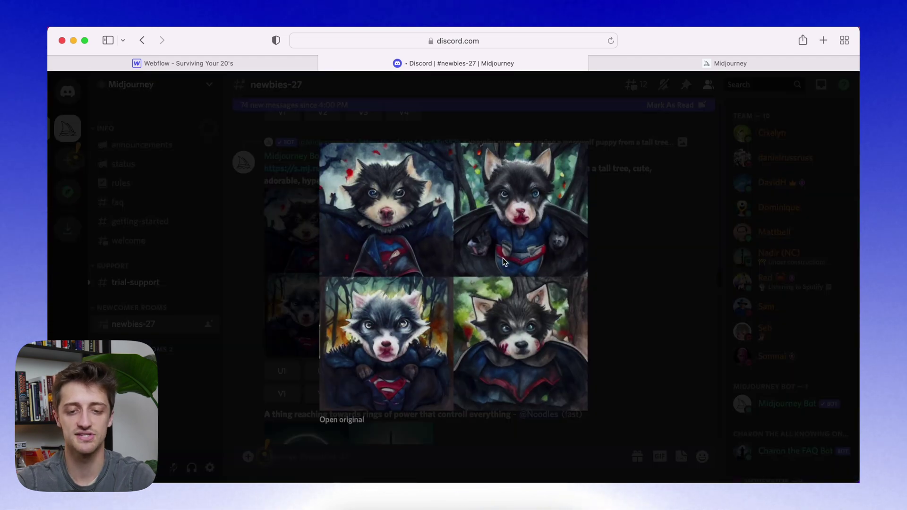
click(577, 309)
scroll(576, 309, down, 15)
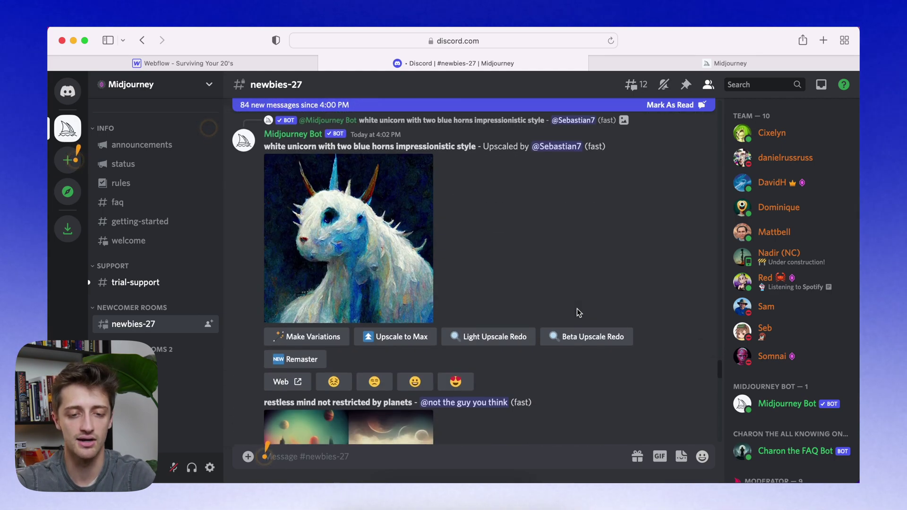
scroll(576, 308, up, 5)
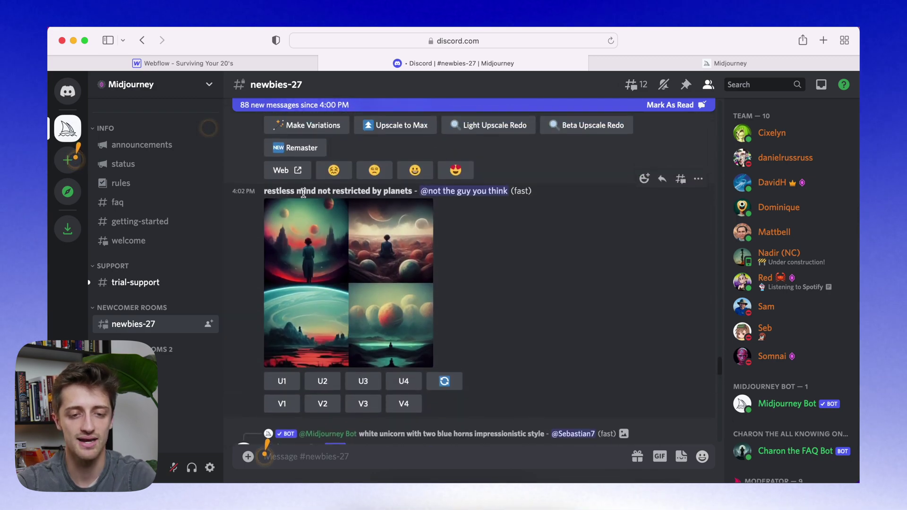
click(402, 242)
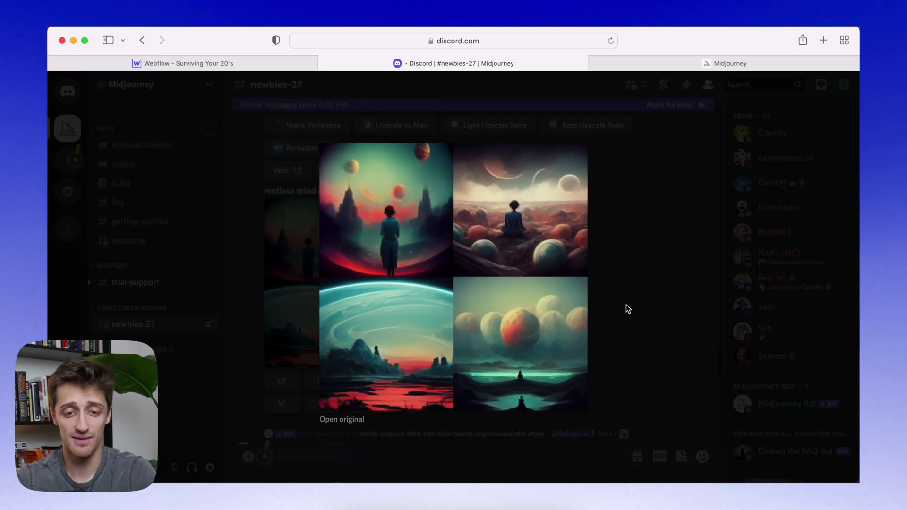
click(644, 318)
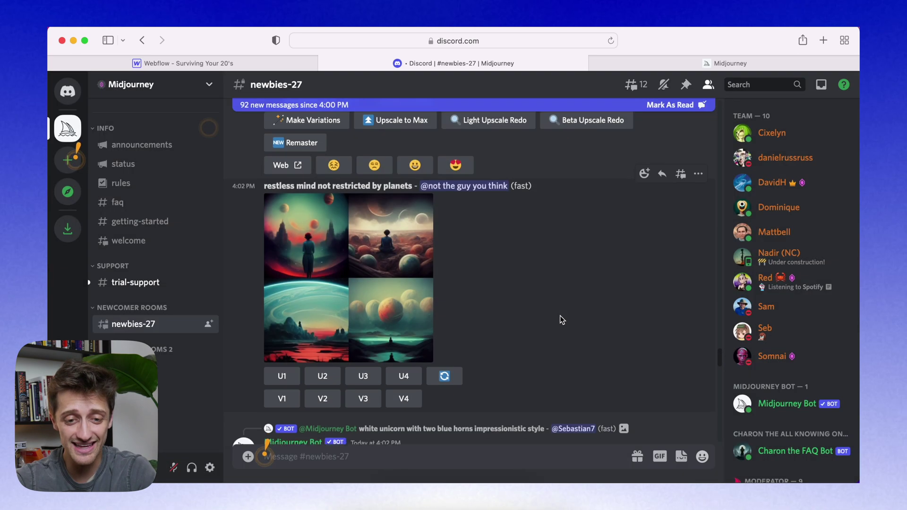
scroll(559, 315, down, 15)
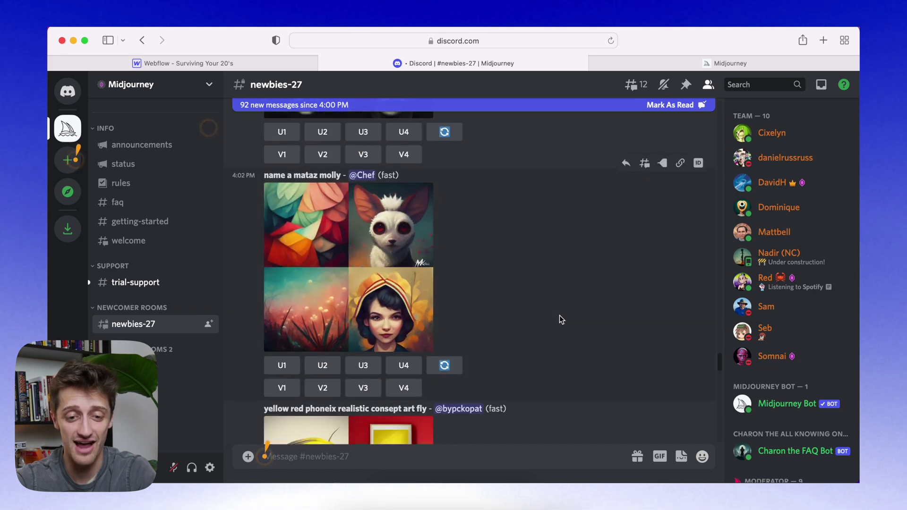
scroll(559, 315, down, 6)
scroll(559, 316, up, 1)
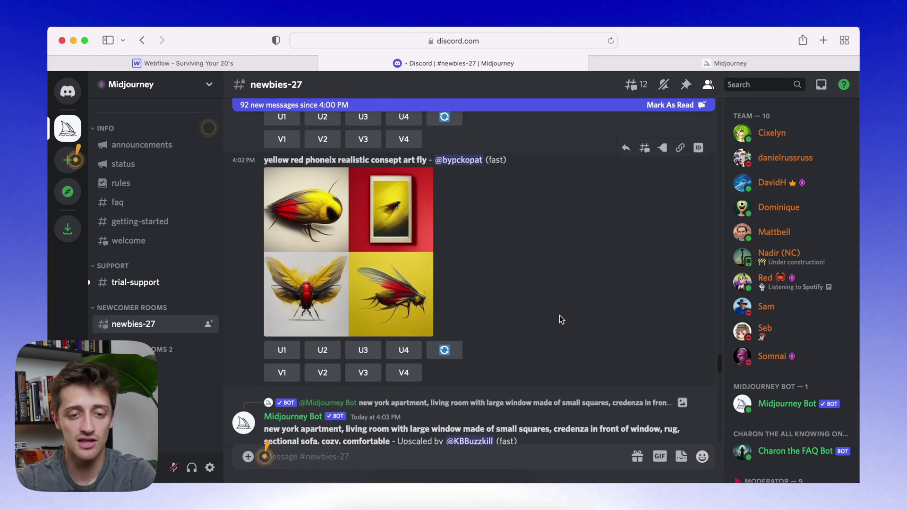
click(402, 212)
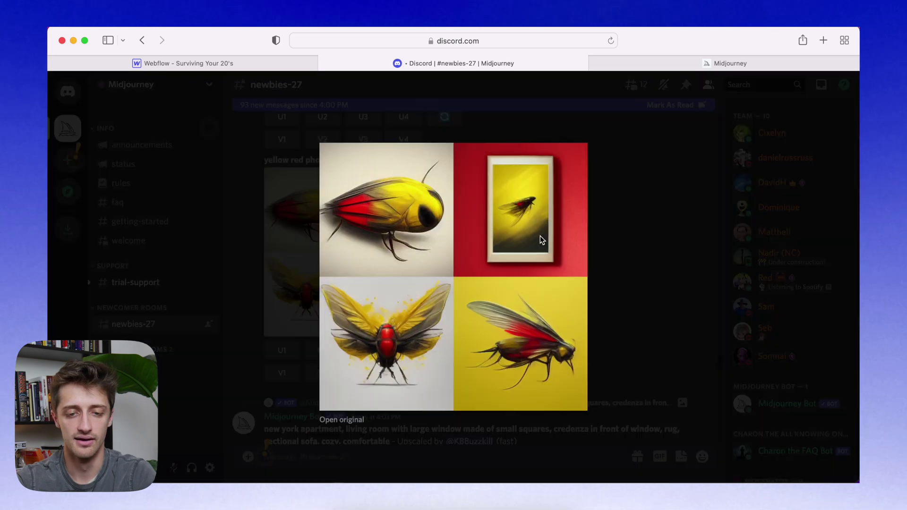
click(621, 271)
scroll(540, 321, down, 5)
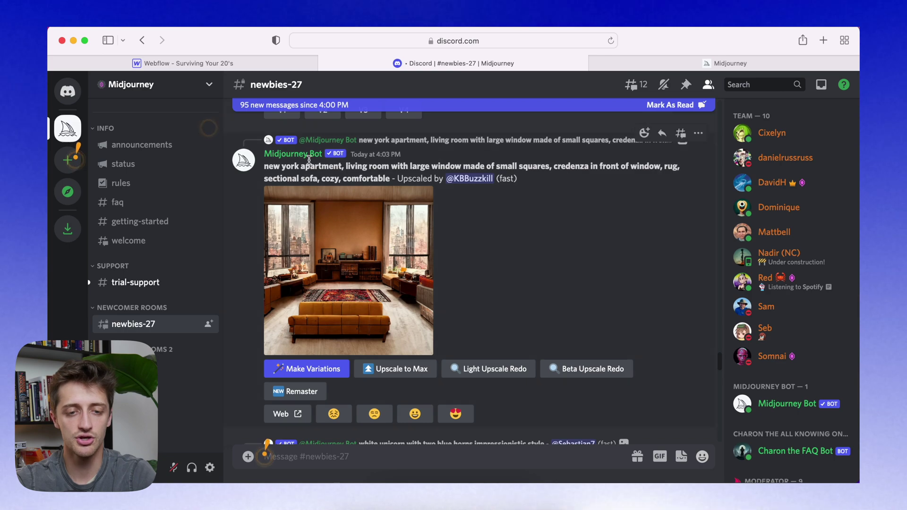
click(410, 264)
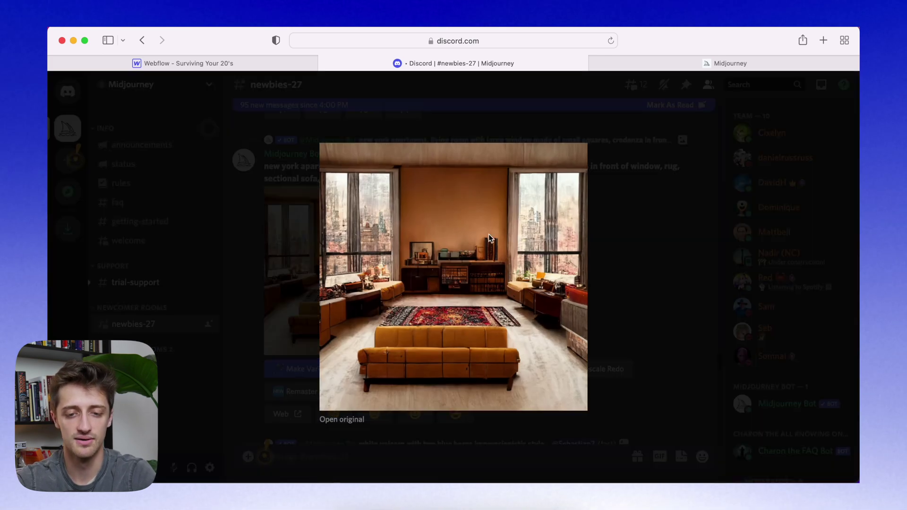
click(614, 266)
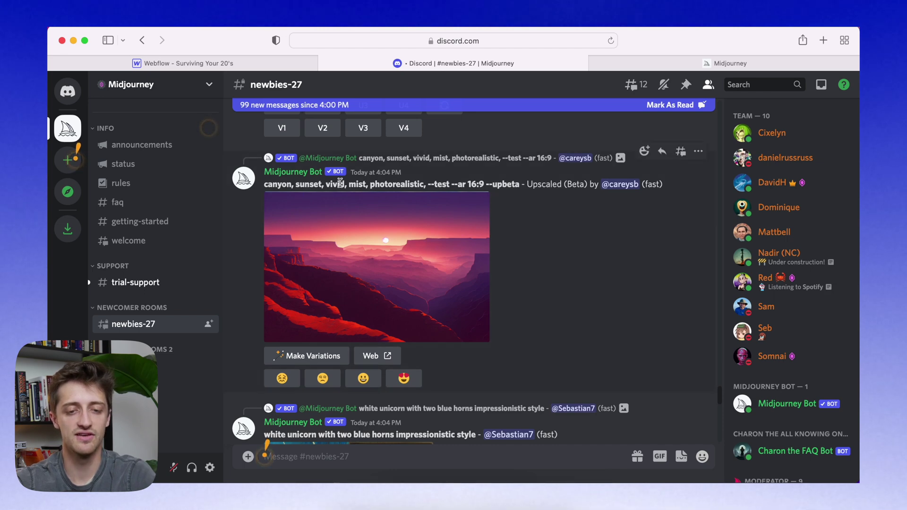
click(456, 238)
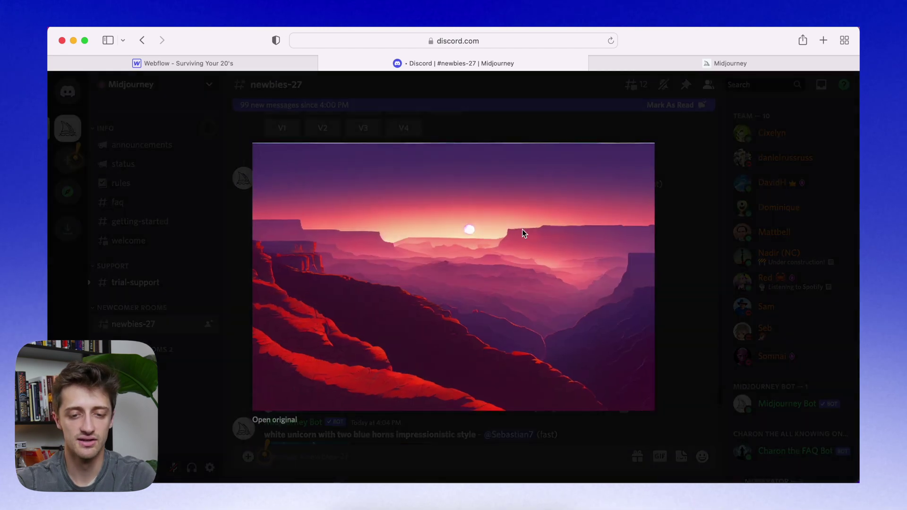
click(694, 270)
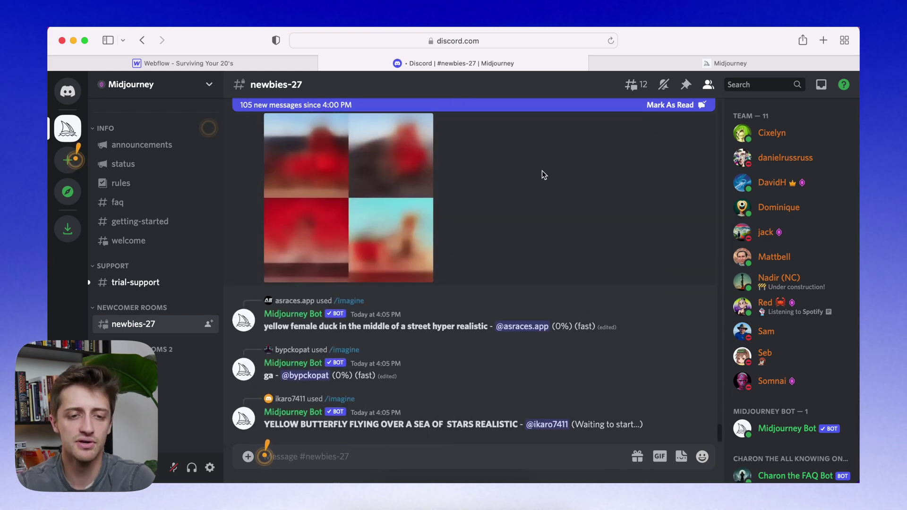
click(284, 61)
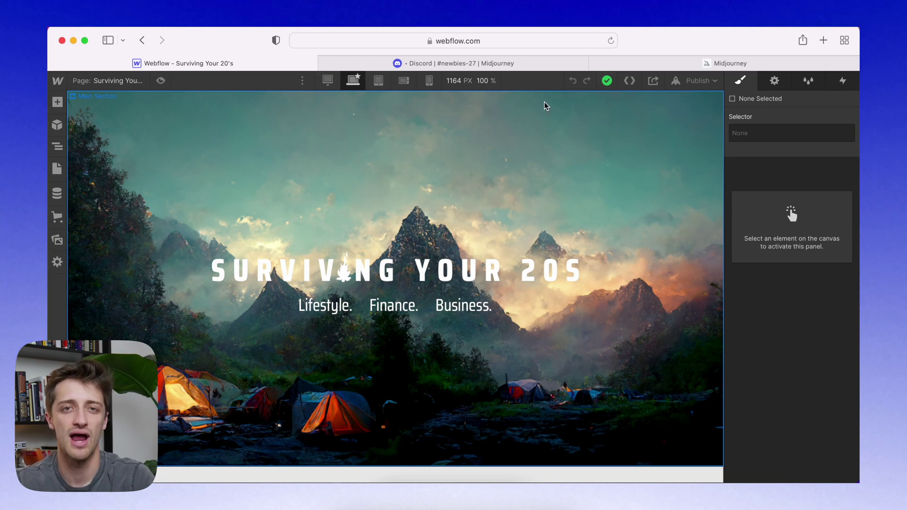
click(543, 66)
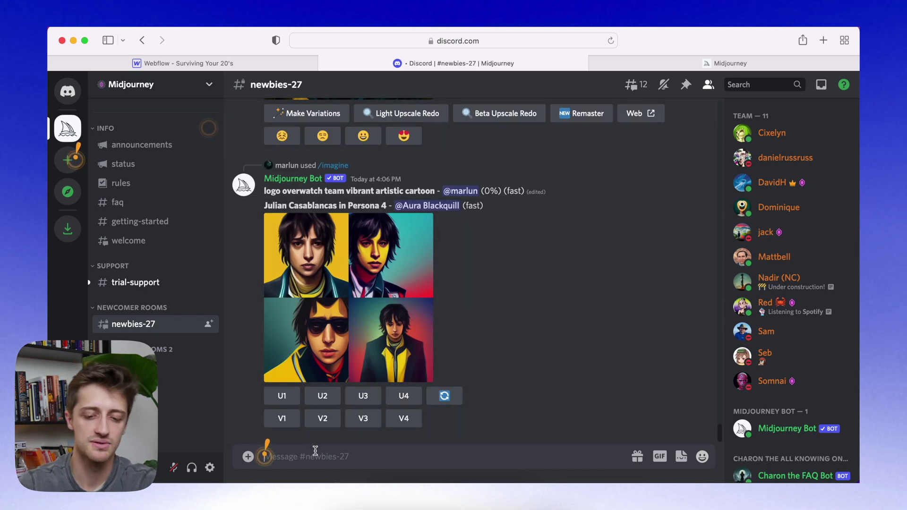
Submit the /imagine prompt 'magical campsite. mountains beautiful. ultra 8k. ultra realistic.' to Midjourney
click(315, 450)
text(/imagine)
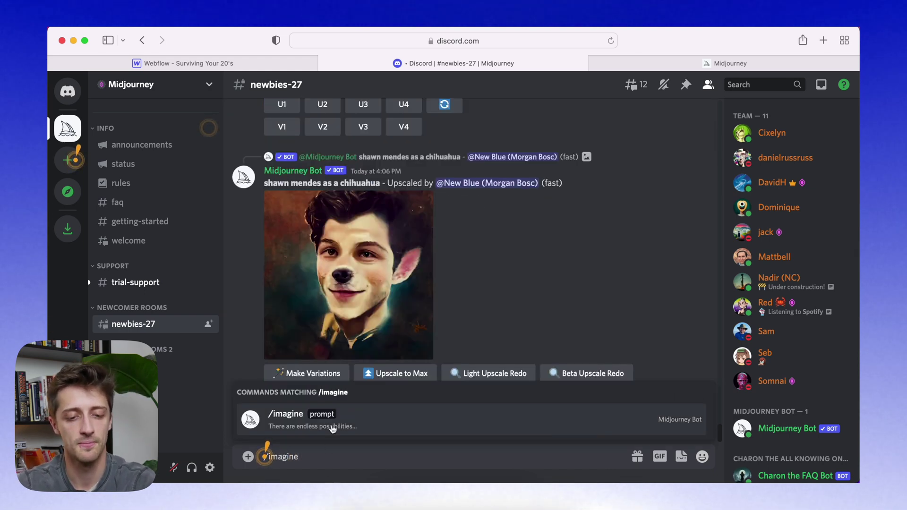
click(330, 426)
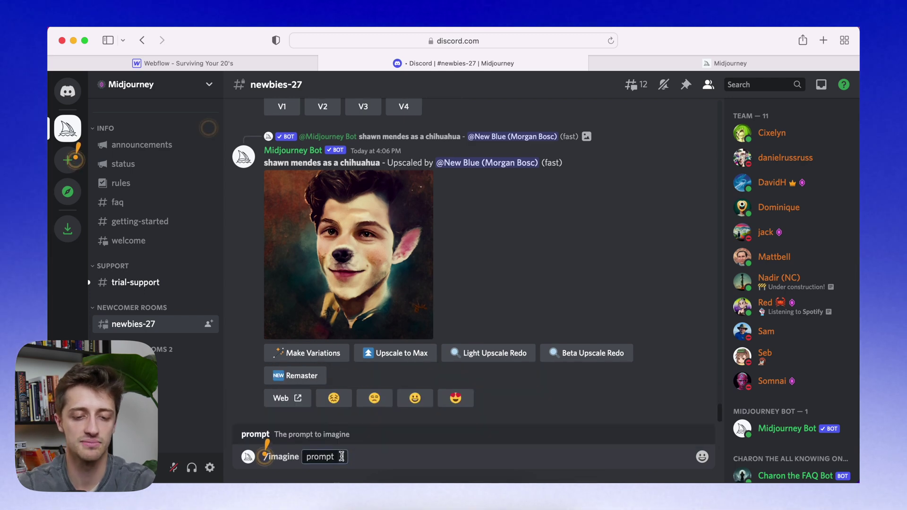
text(magical campsite. mountains beautiful. ultra 8k. ultra realistic.)
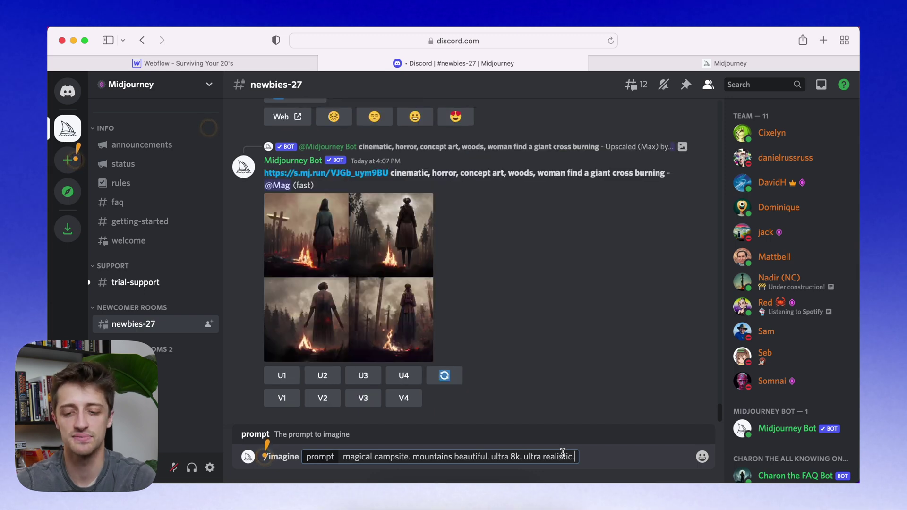
key(Return)
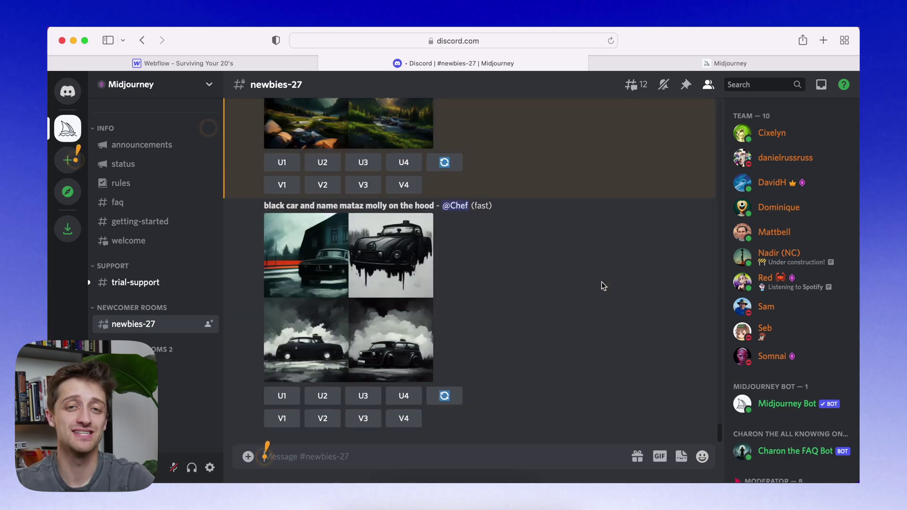
View the magical campsite grid enlarged to compare its four images
scroll(599, 265, up, 3)
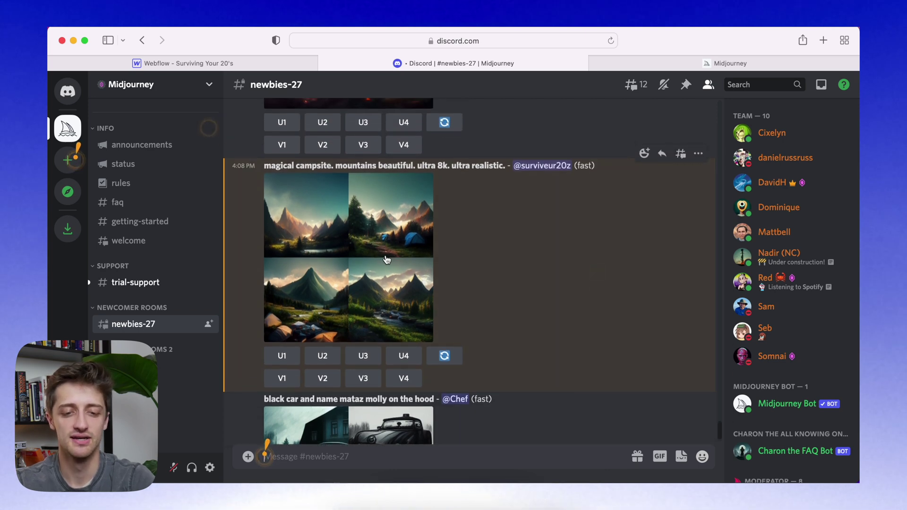
click(384, 258)
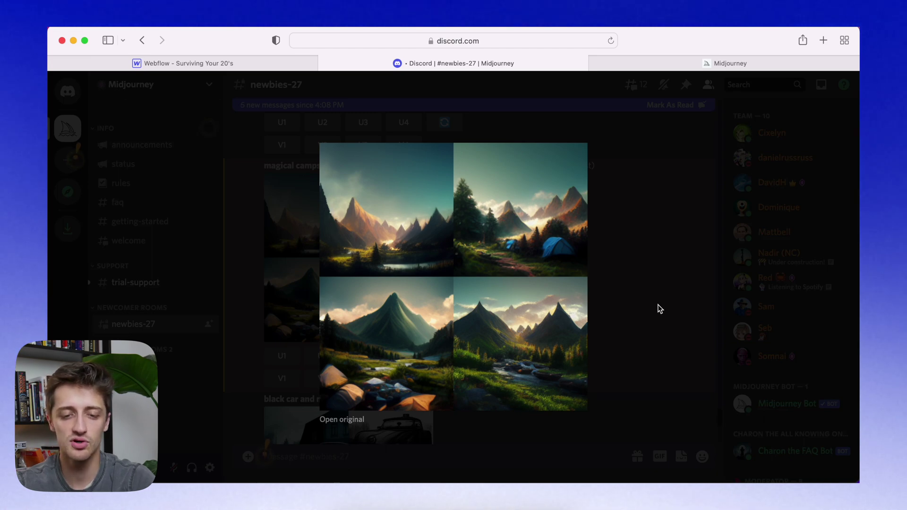
click(640, 309)
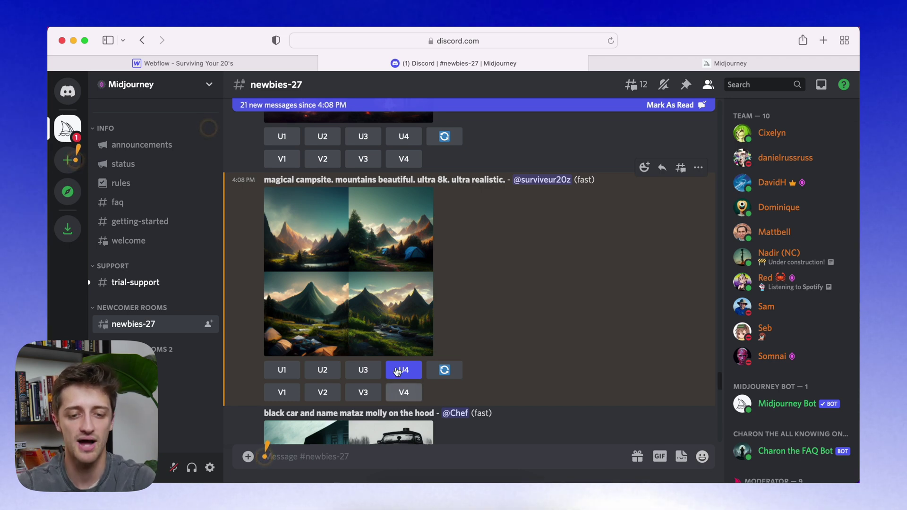
click(391, 313)
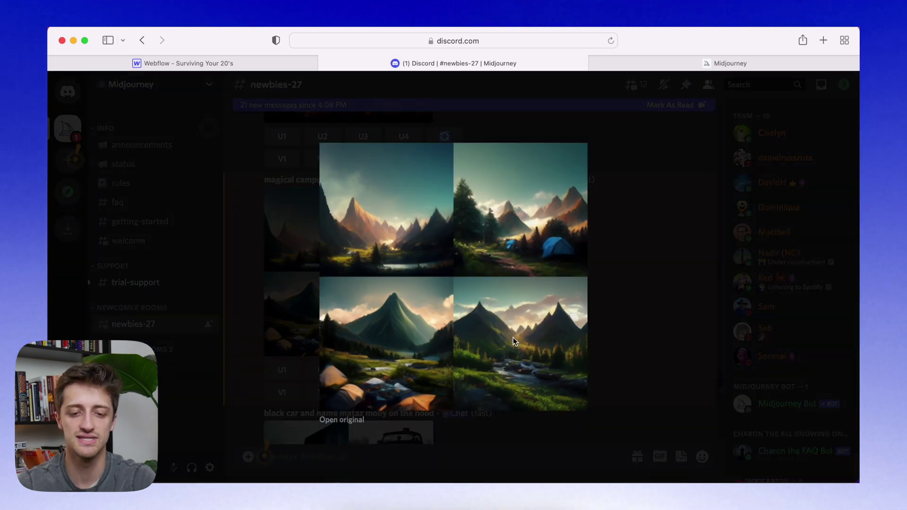
Close the preview and request V4 variations of the fourth campsite image
click(607, 336)
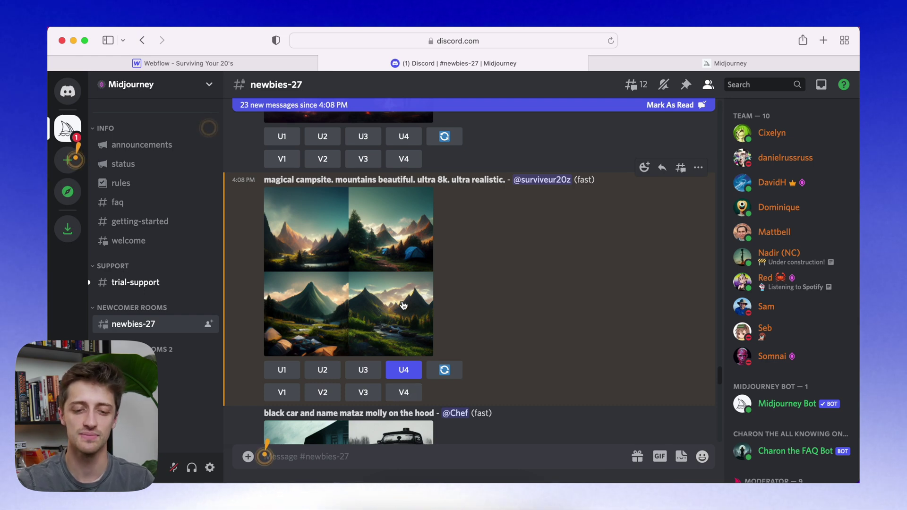
click(407, 392)
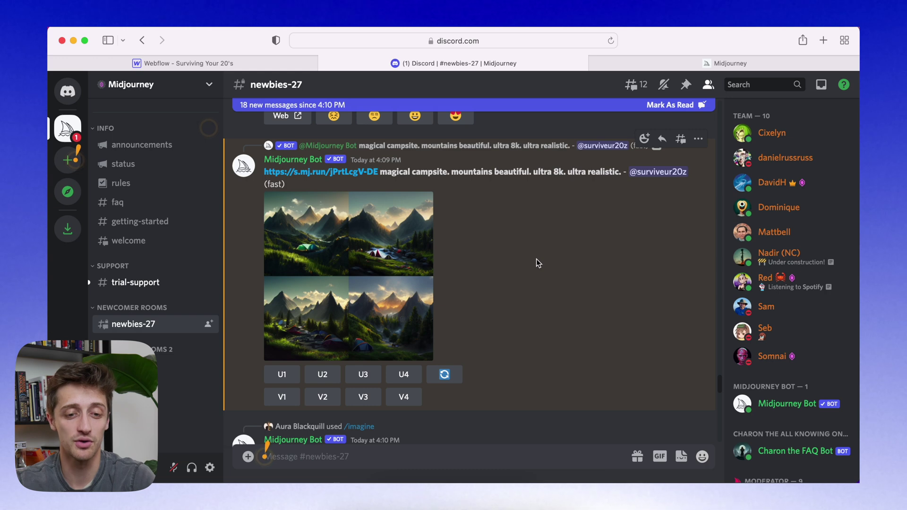
Inspect the new variation grid enlarged, then upscale the second variation with U2
click(362, 251)
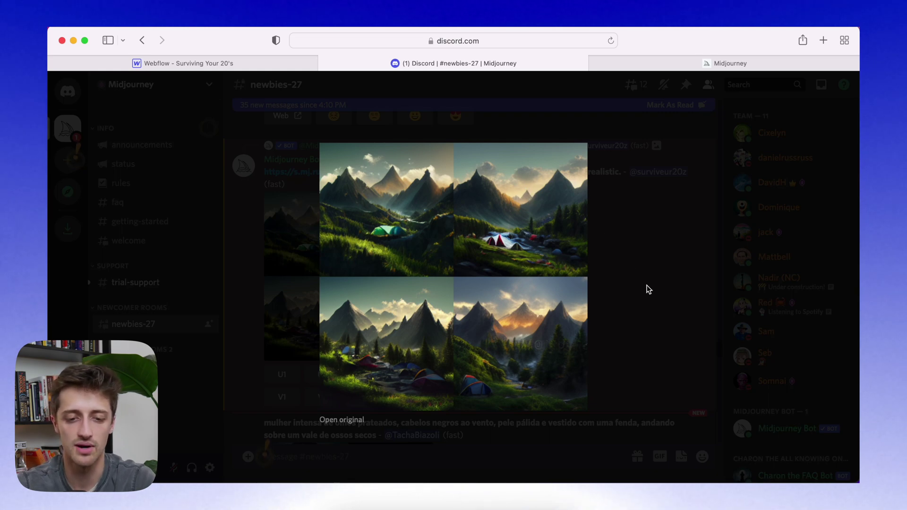
click(662, 296)
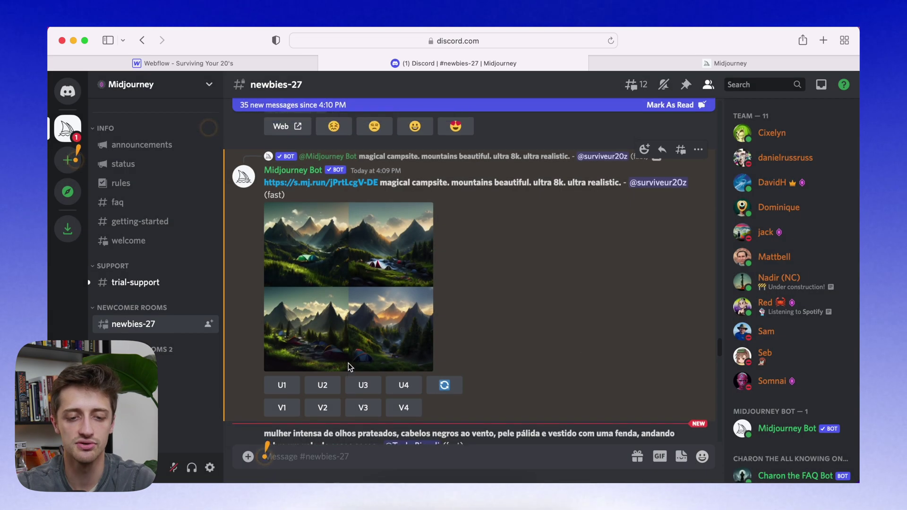
click(324, 385)
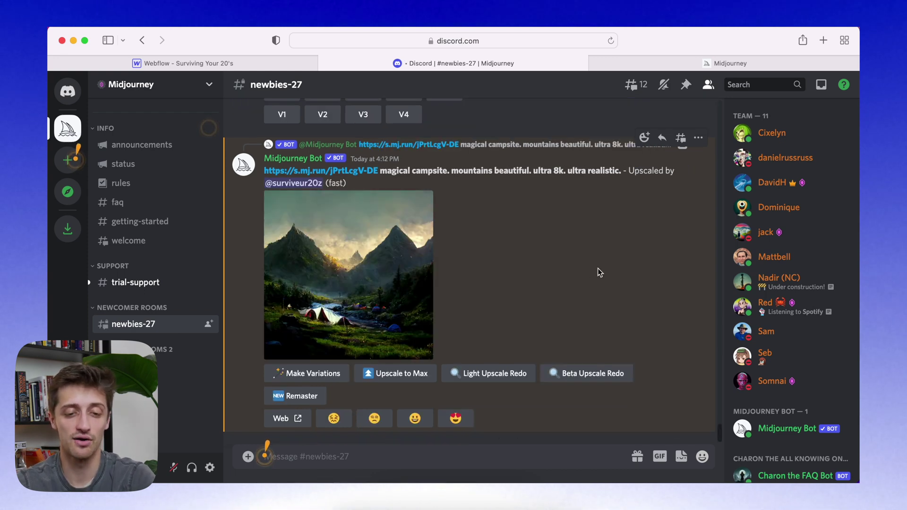
Enlarge the upscaled campsite image, zoom in and out on details, then switch to the Webflow page
click(405, 285)
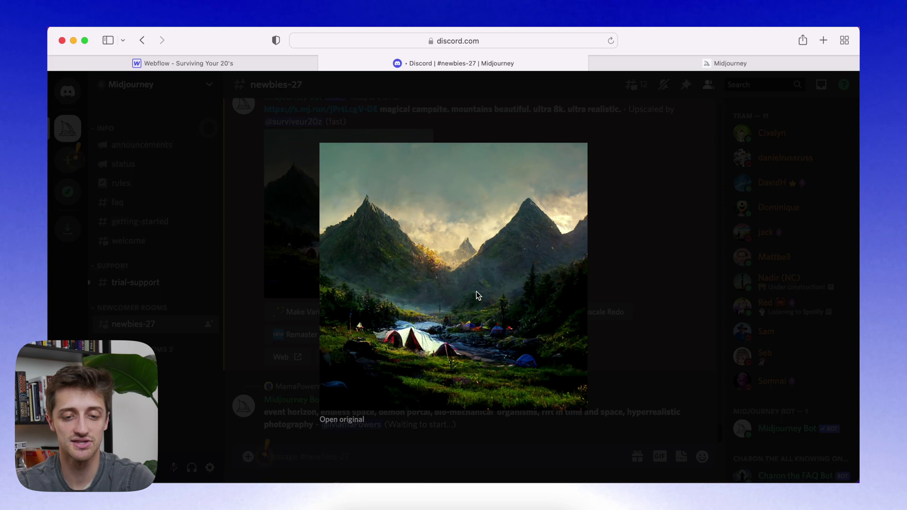
scroll(463, 305, up, 5)
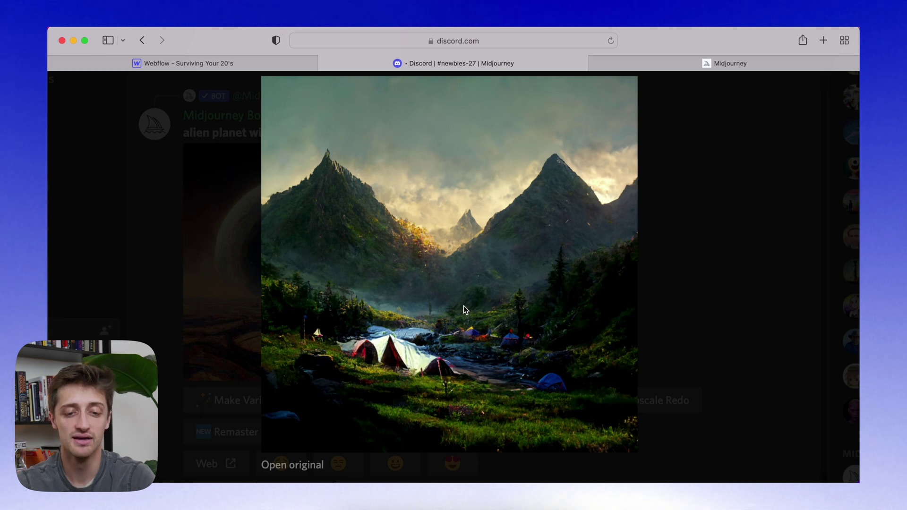
scroll(557, 299, down, 5)
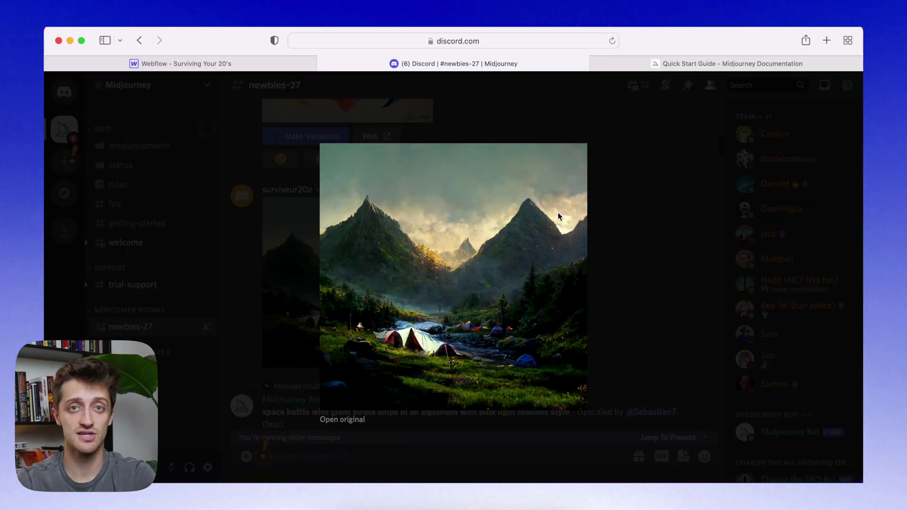
click(243, 61)
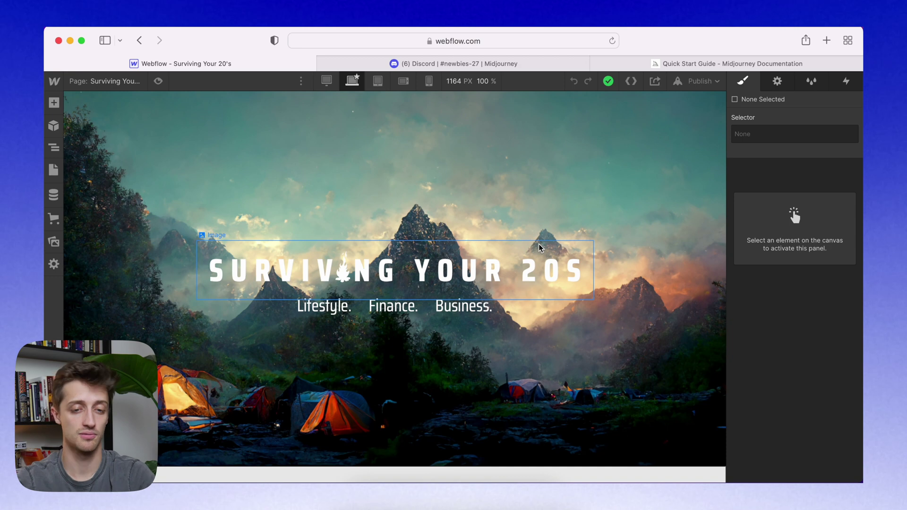
Return from the 'Surviving Your 20s' Webflow page to the enlarged campsite image in Discord
click(500, 67)
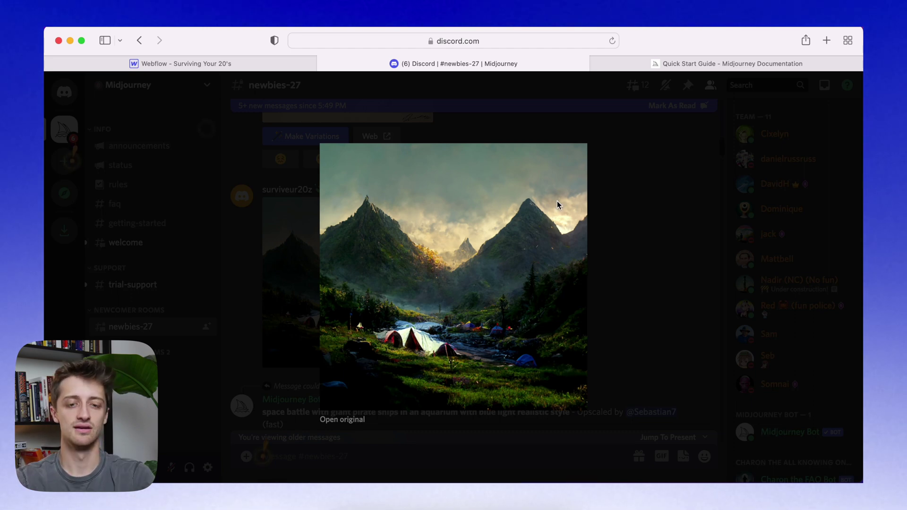
Save the upscaled campsite image to the desktop and post the file to newbies-27
drag(557, 201, 755, 509)
key(Escape)
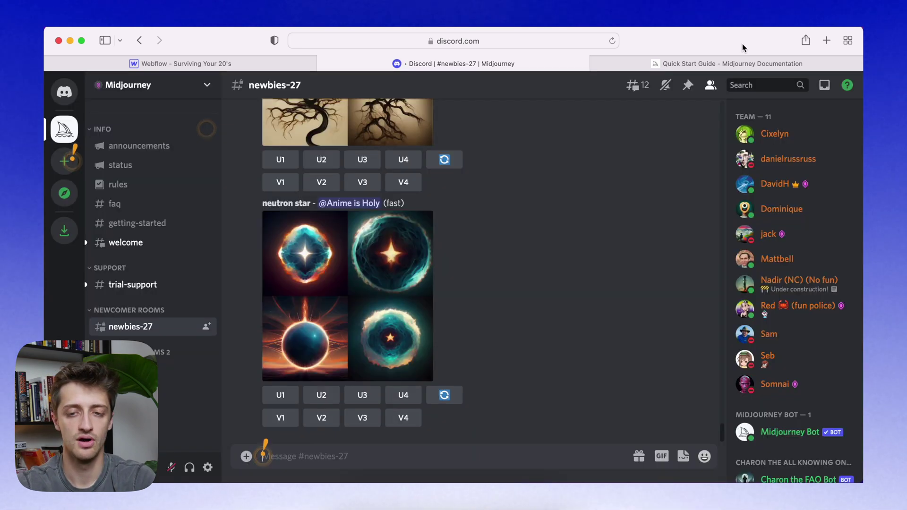
drag(745, 44, 705, 35)
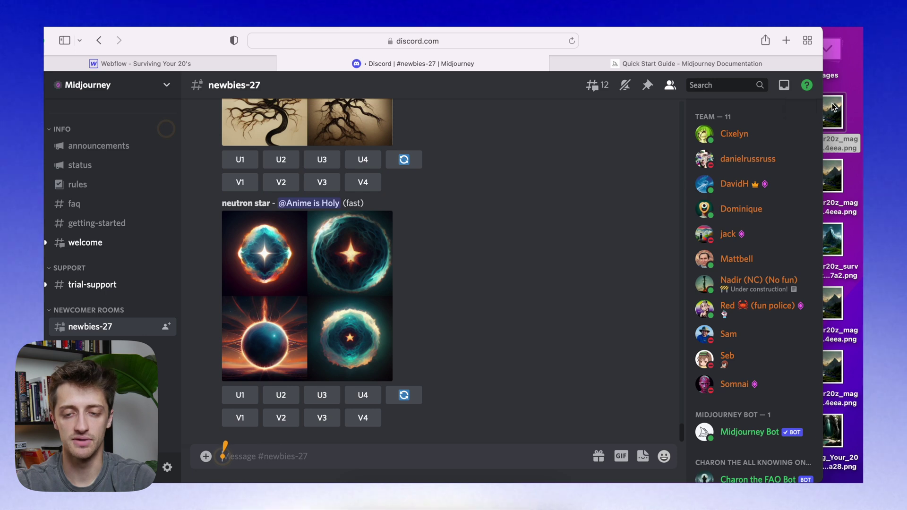
drag(832, 114, 503, 195)
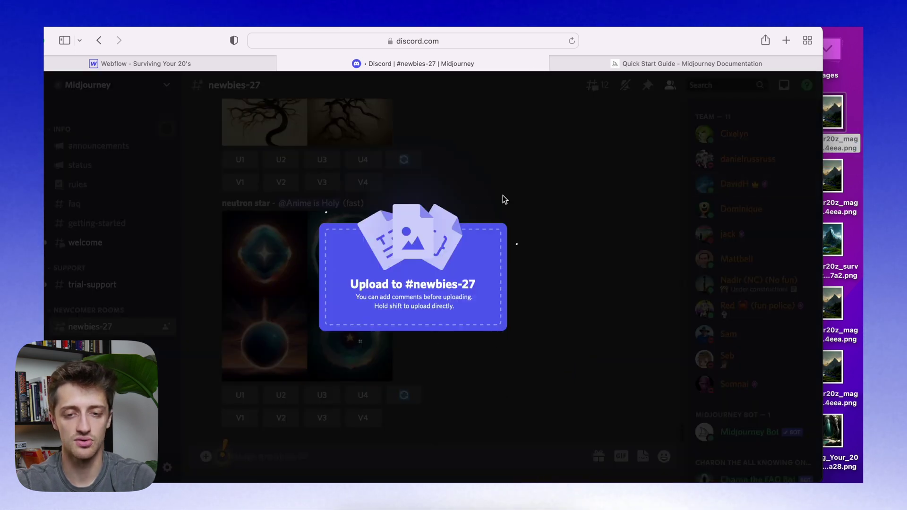
drag(608, 37, 653, 35)
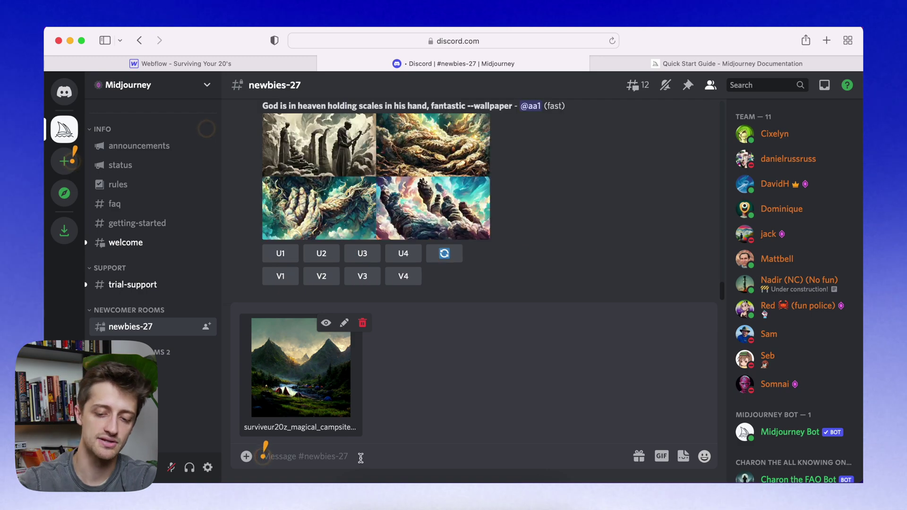
key(Return)
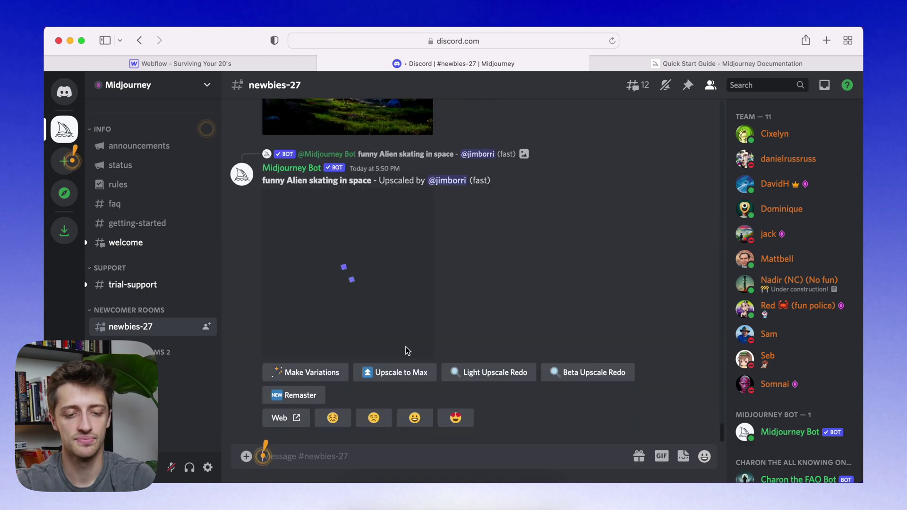
Copy the image address of the posted campsite image, then close its preview
scroll(383, 284, up, 5)
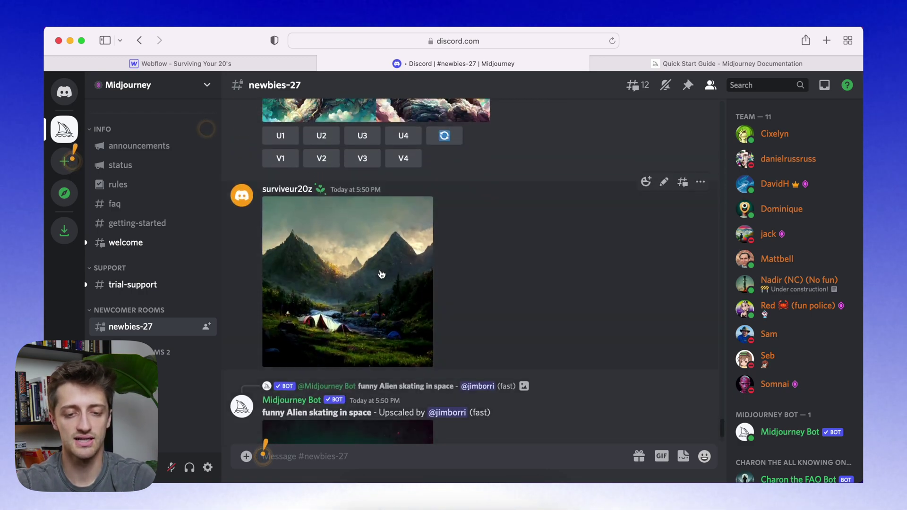
click(381, 275)
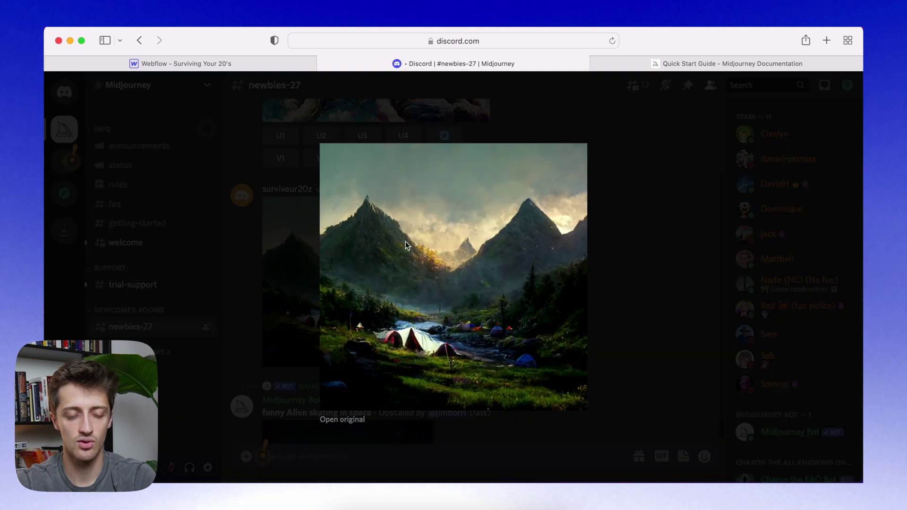
right_click(440, 245)
click(483, 340)
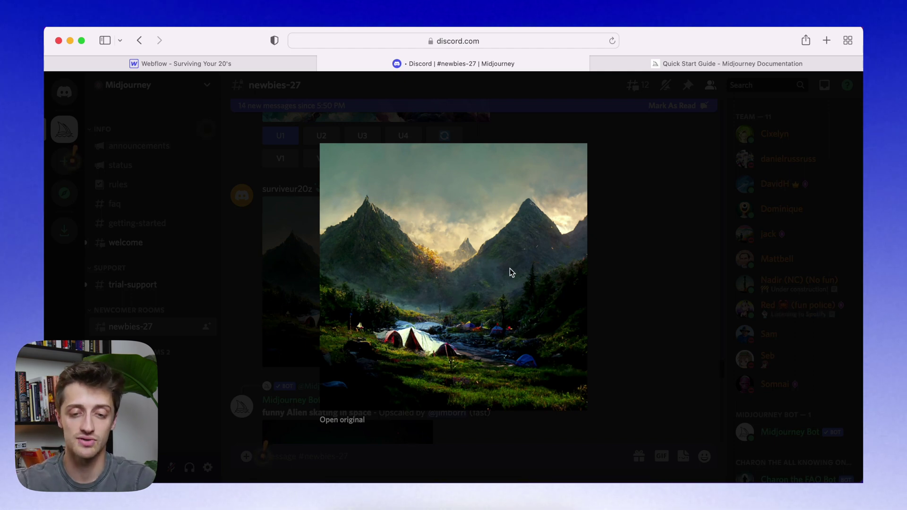
click(628, 332)
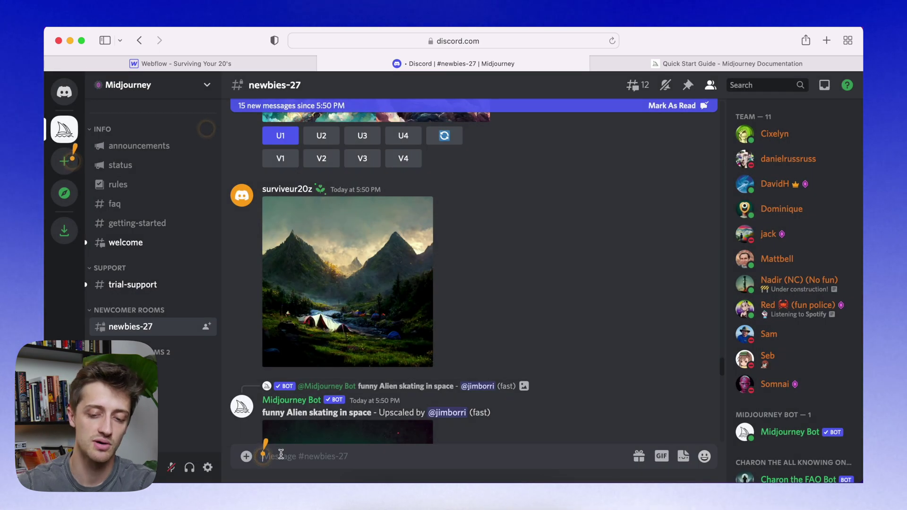
Run /imagine with the campsite image link plus 'magical waterfall. grizzly bears. fireflies. 8k. hyper realistic.'
text(/imagine)
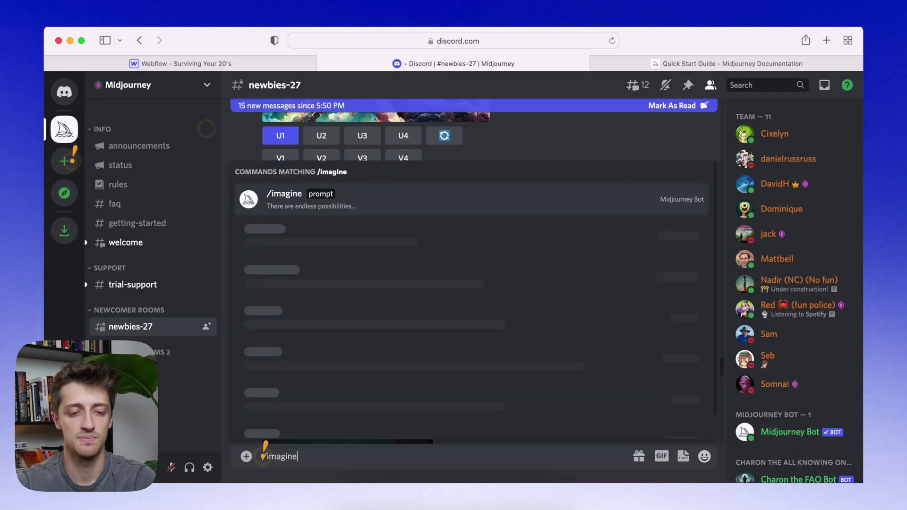
click(350, 413)
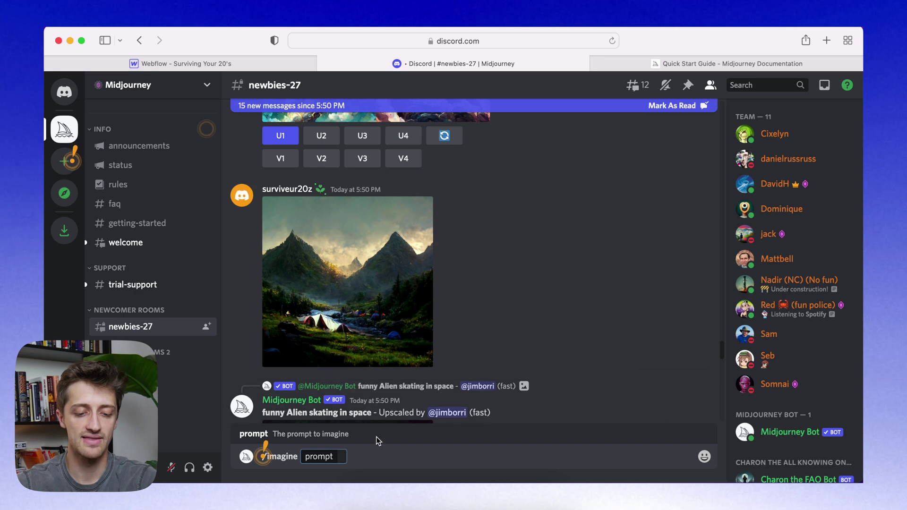
key(super+v)
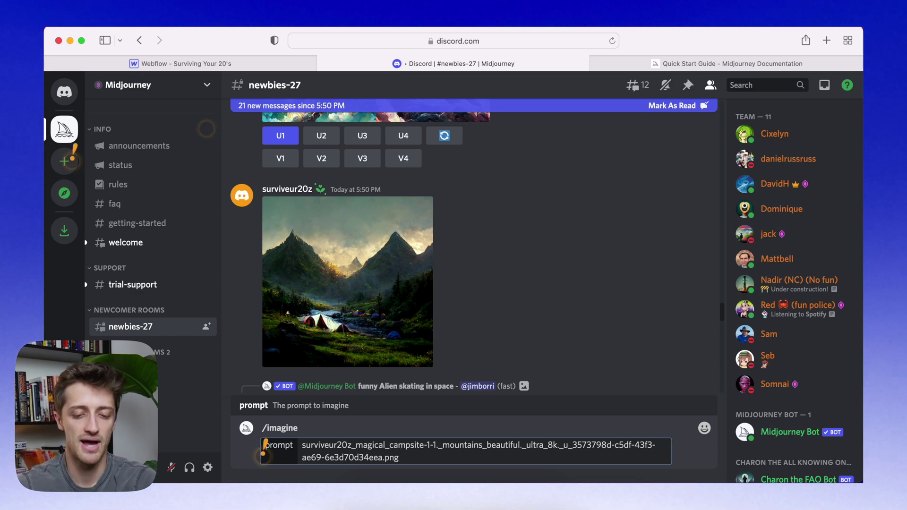
text(magical water)
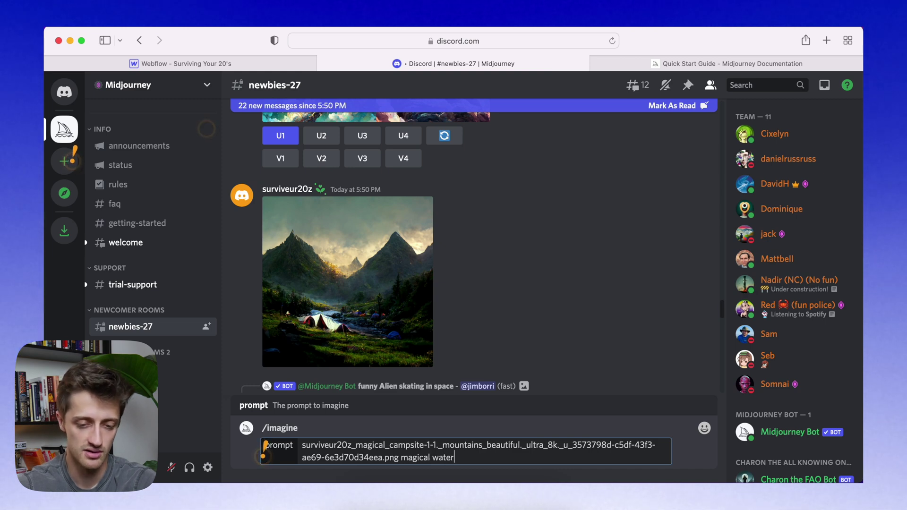
text(fall. grizzli)
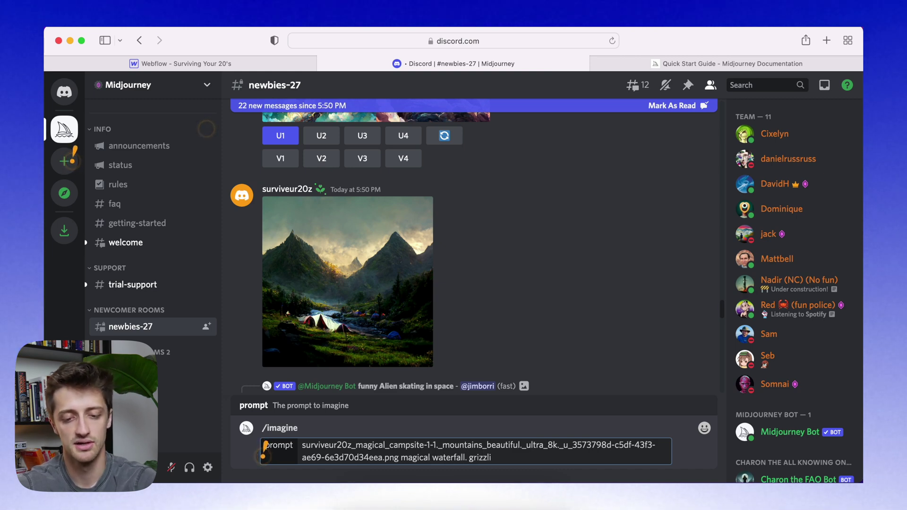
key(BackSpace)
text(y bears.)
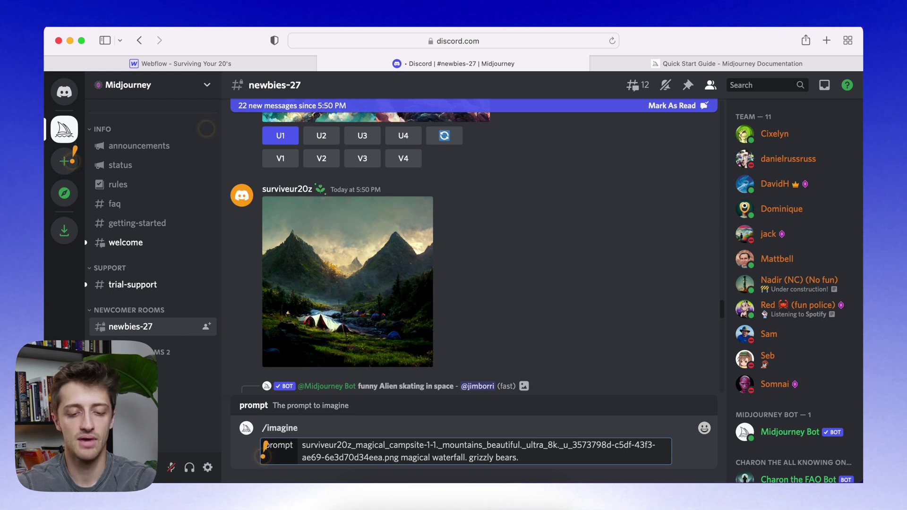
text( fireflies)
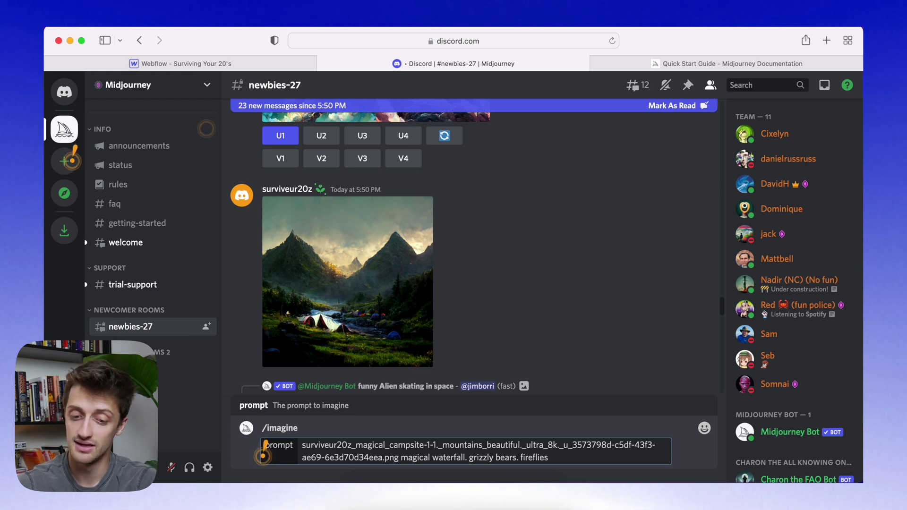
text(. )
text(8k. hyp)
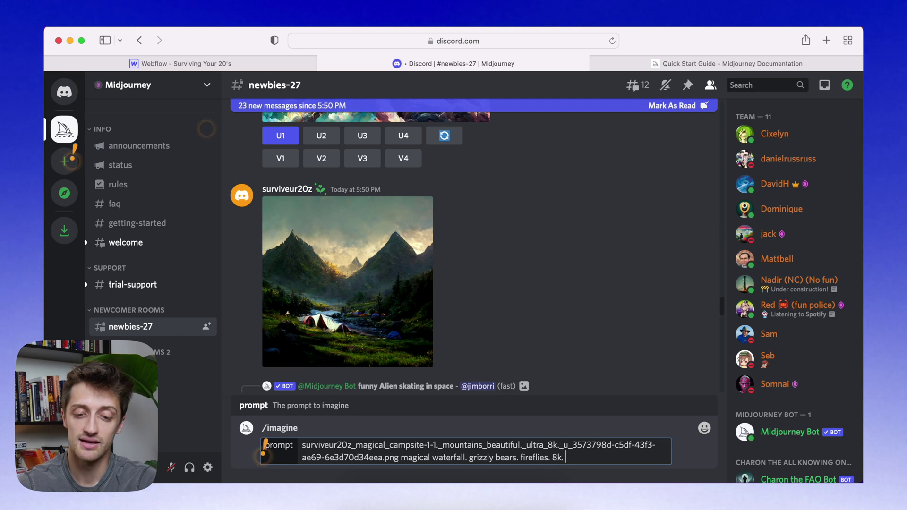
text(er realistic.)
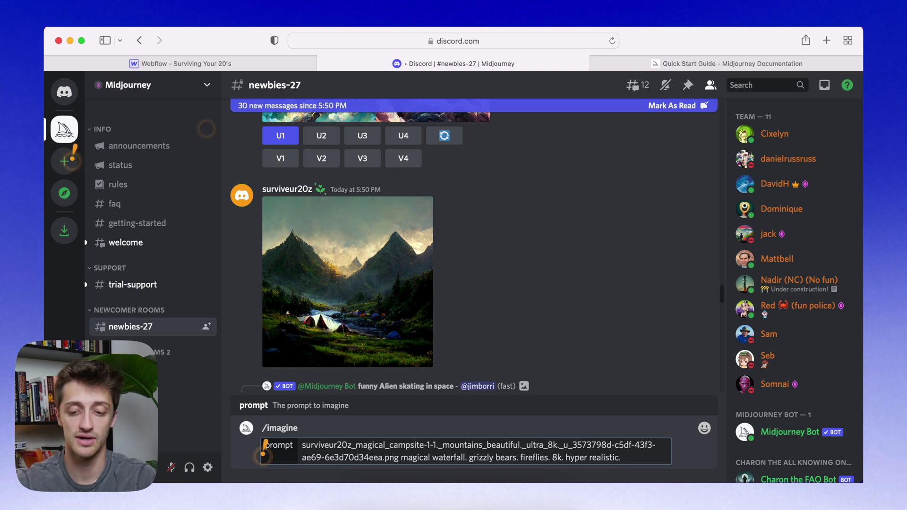
key(Return)
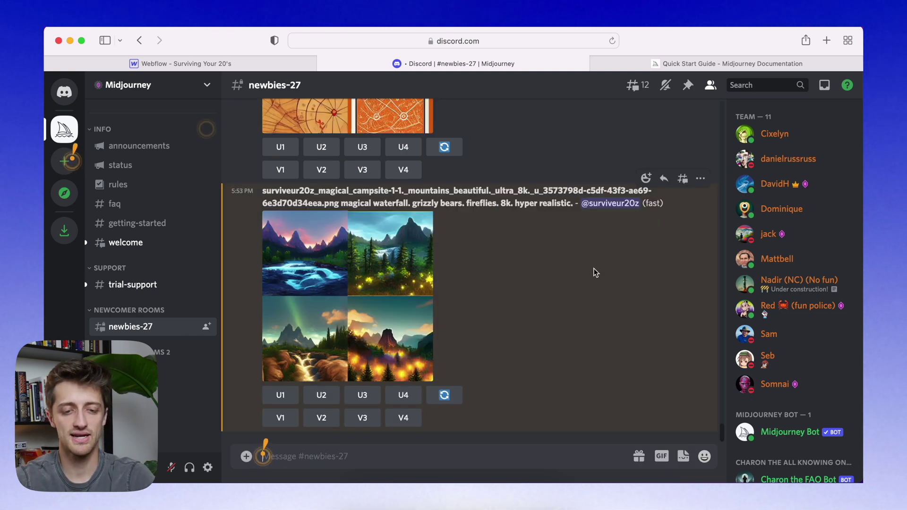
Inspect the first waterfall grid enlarged, then scroll down to the newest 5:54 PM waterfall grid
scroll(448, 264, up, 4)
scroll(440, 268, up, 1)
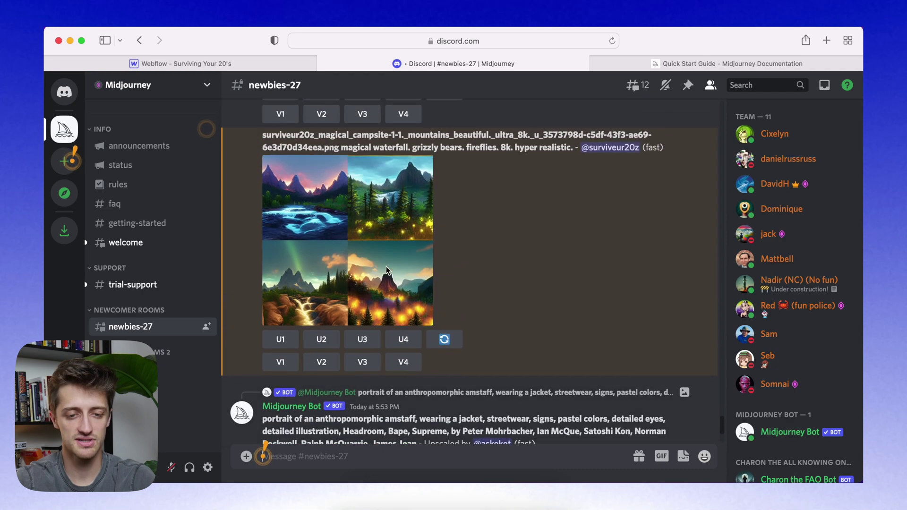
click(475, 259)
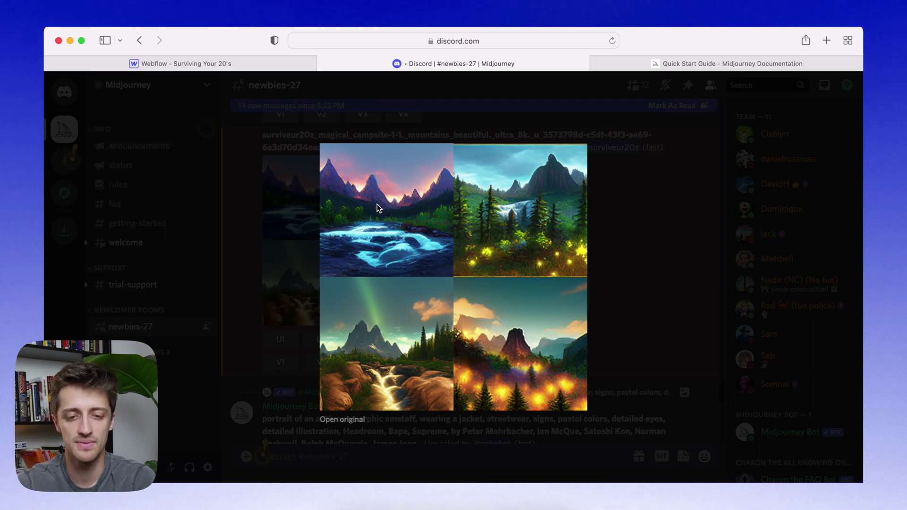
click(694, 291)
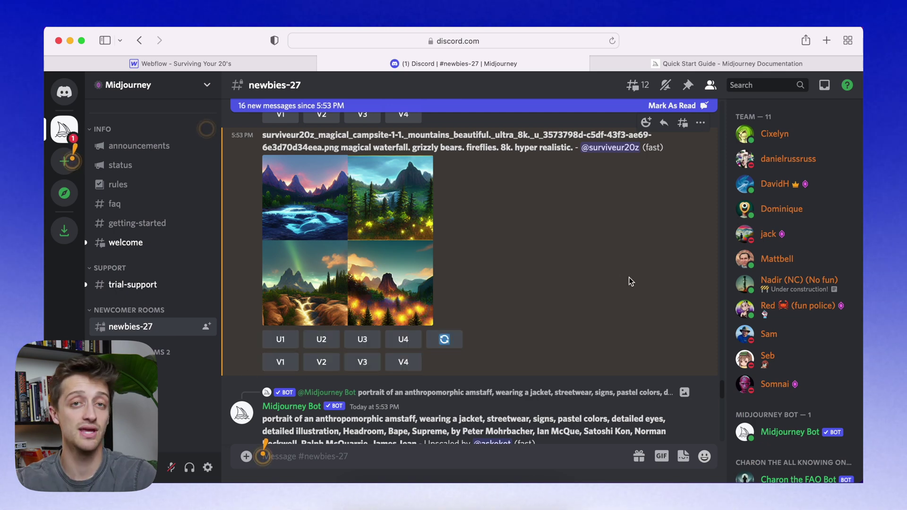
scroll(628, 277, down, 10)
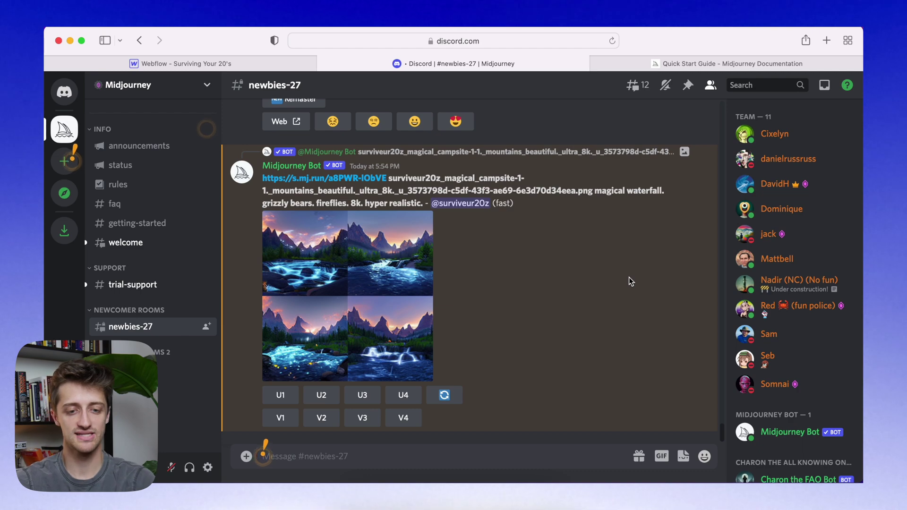
Compare the waterfall grid, upscale the fourth image with U4, and drag it to the desktop
click(366, 286)
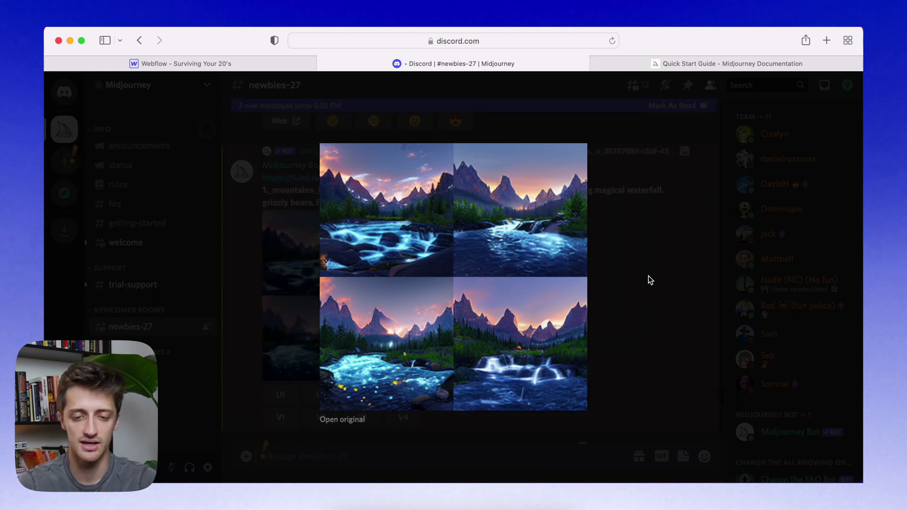
click(667, 266)
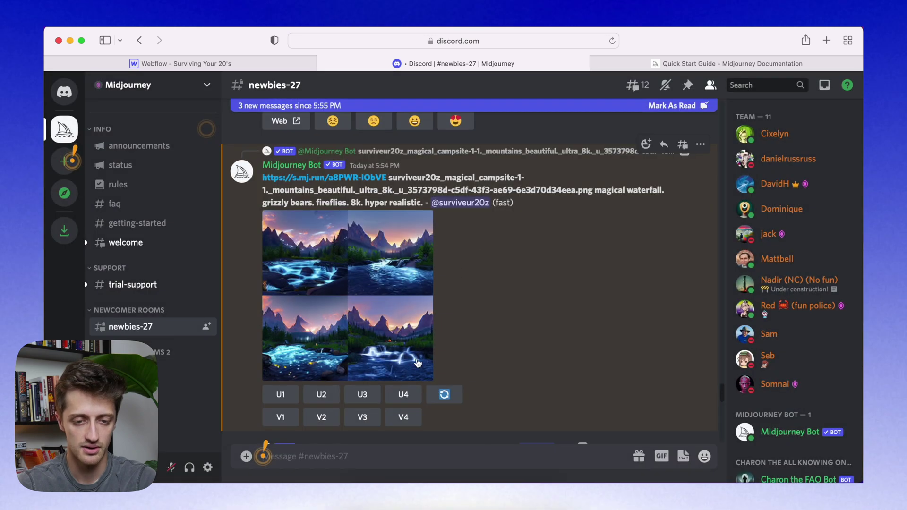
click(404, 395)
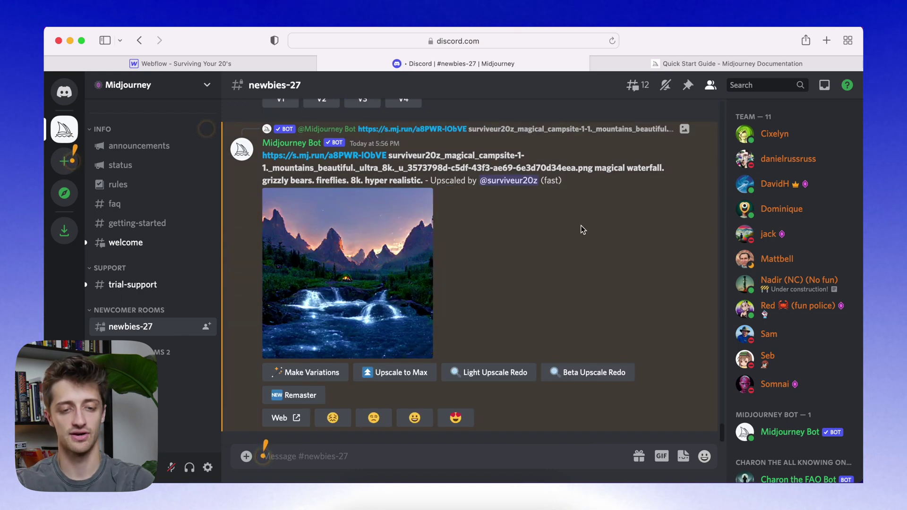
click(390, 258)
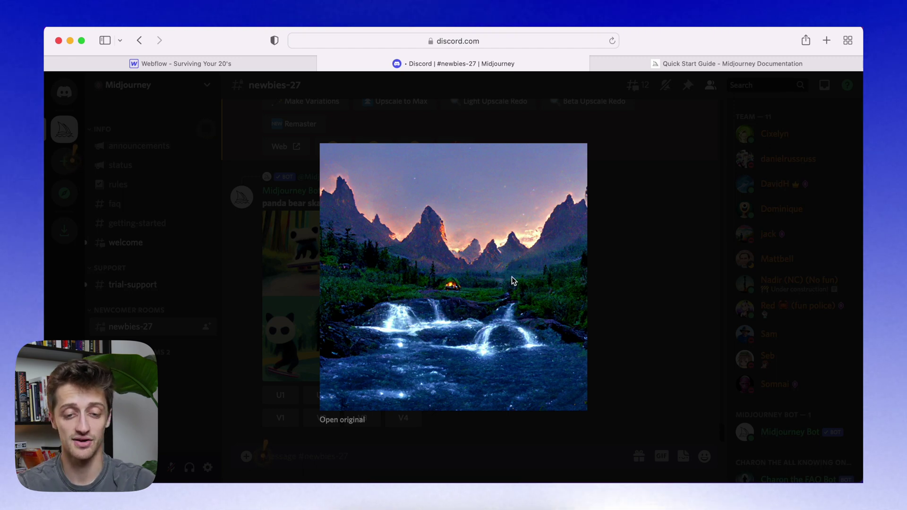
drag(526, 258, 774, 491)
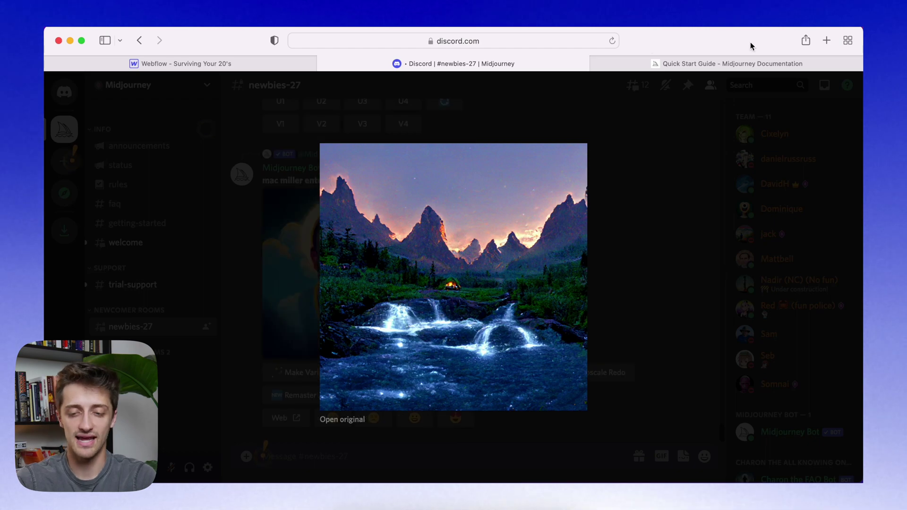
Open the campsite and waterfall PNGs in Preview and place the waterfall window beside the campsite
key(Down)
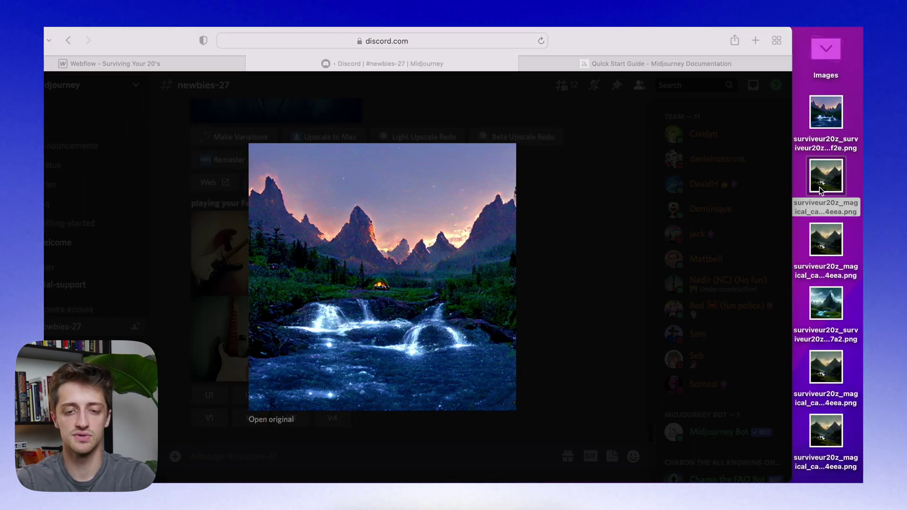
key(Return)
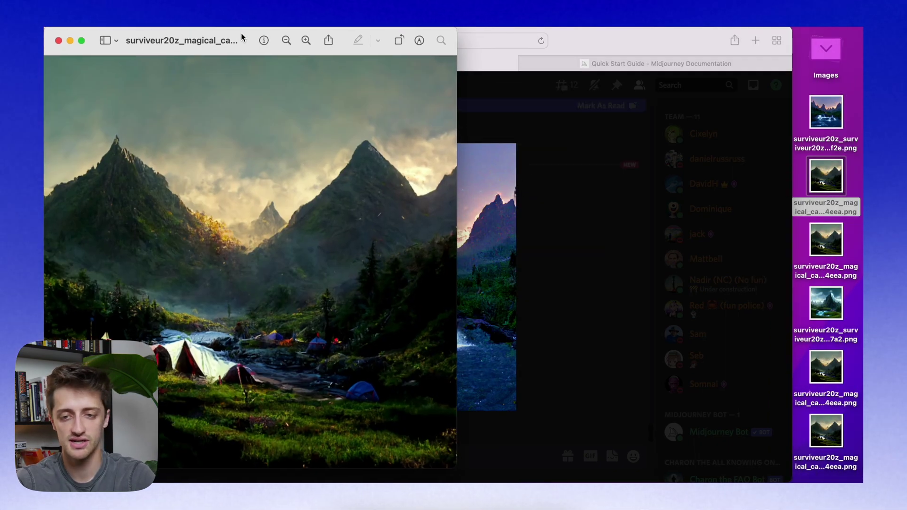
click(824, 115)
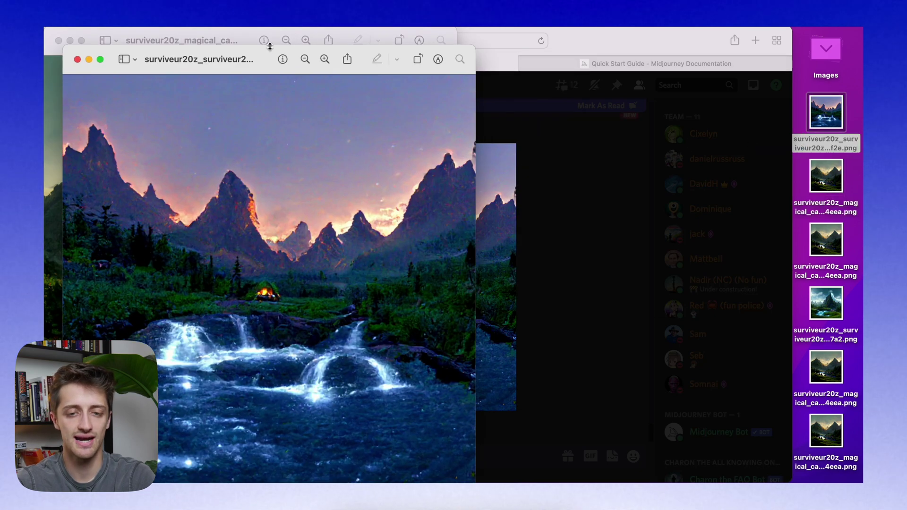
drag(259, 57, 649, 40)
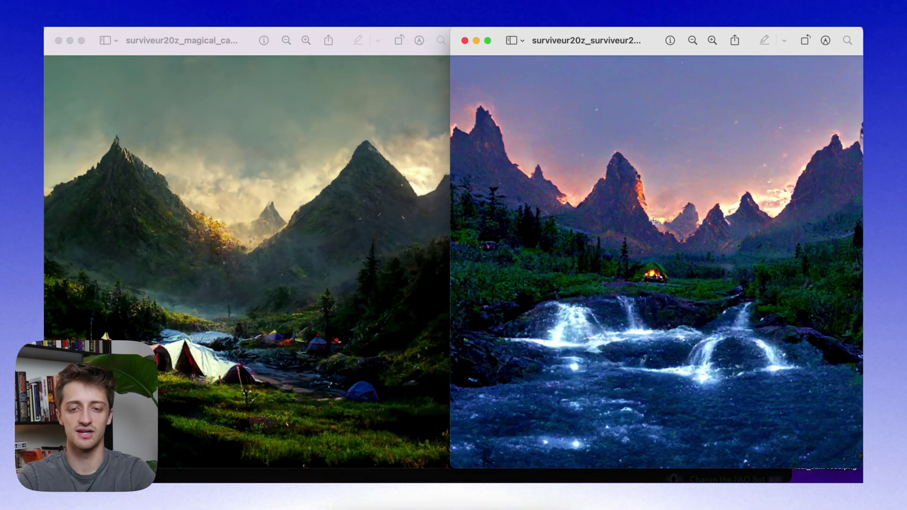